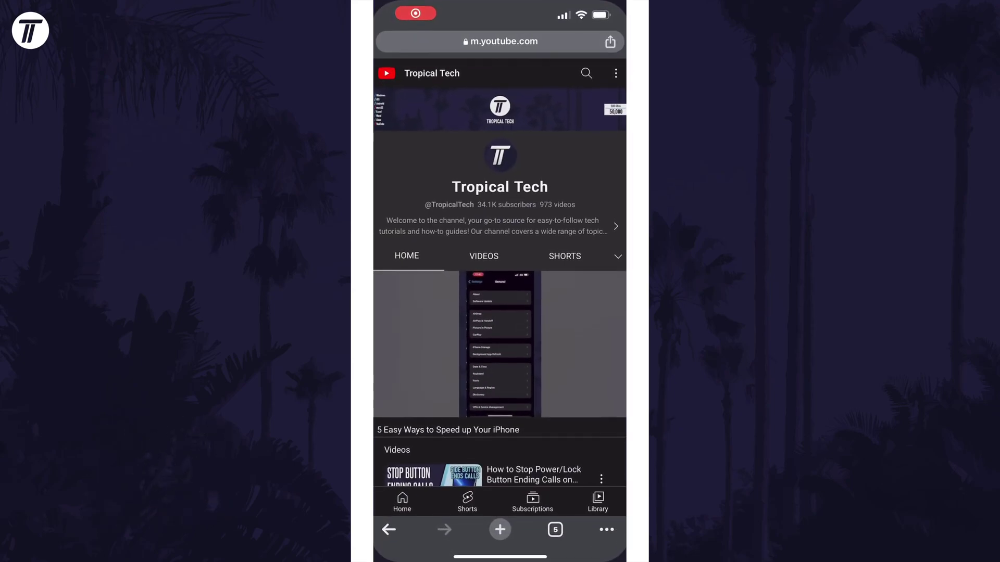
- Go to Bookmarks from the ••• menu and open the Mobile Bookmarks folder
left_click(606, 529)
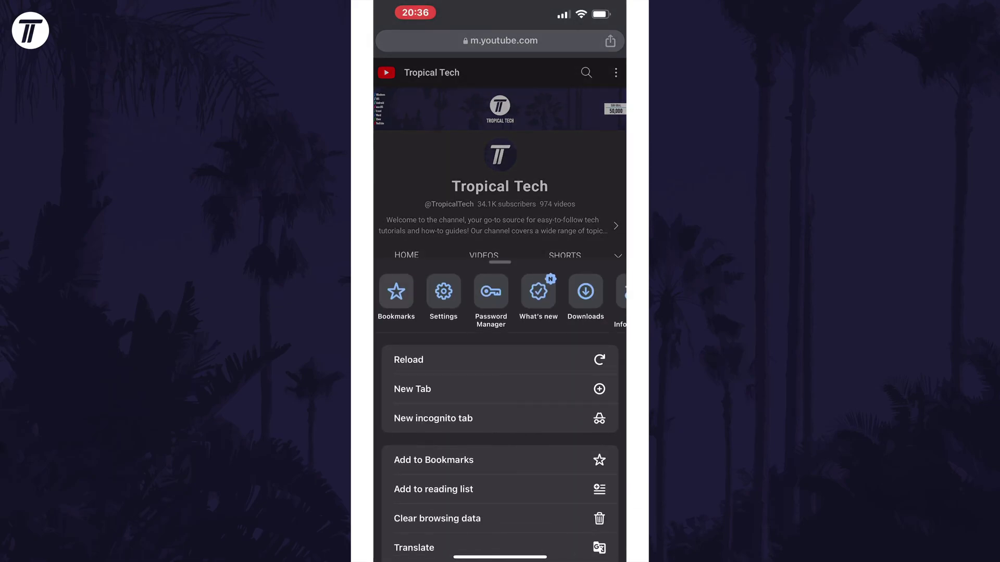
left_click(396, 291)
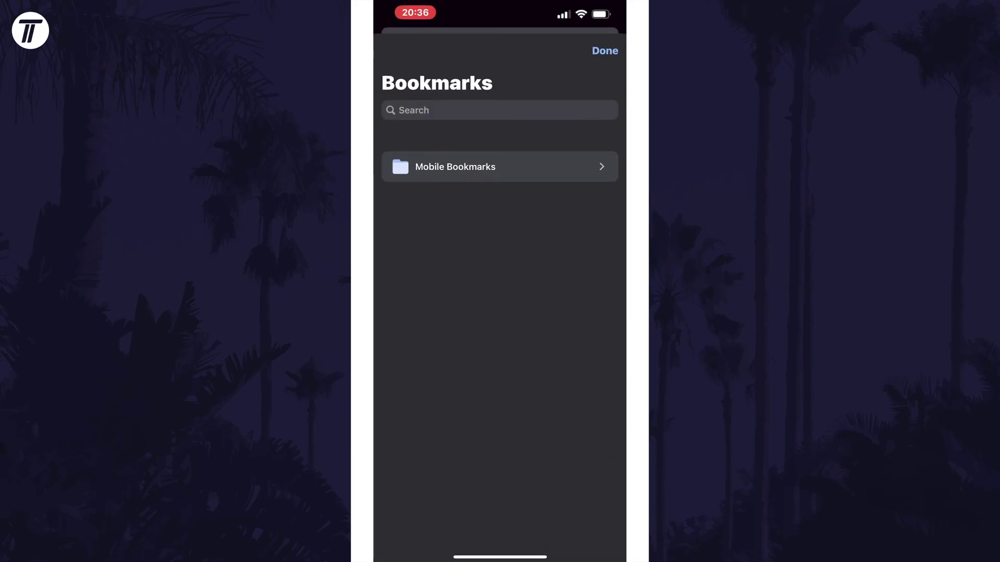
left_click(499, 166)
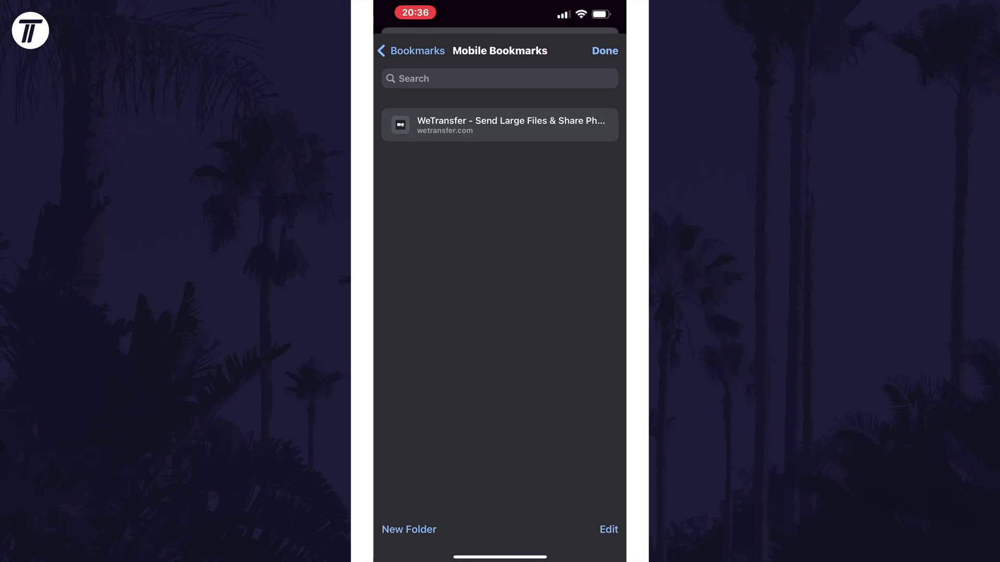
- Select the WeTransfer bookmark in edit mode and delete it
left_click(609, 529)
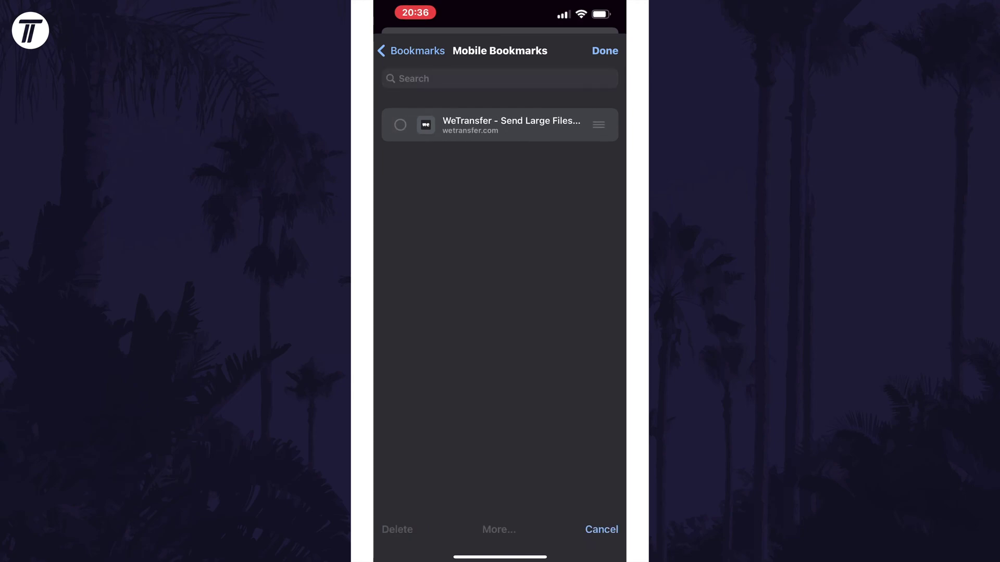
left_click(400, 125)
left_click(397, 528)
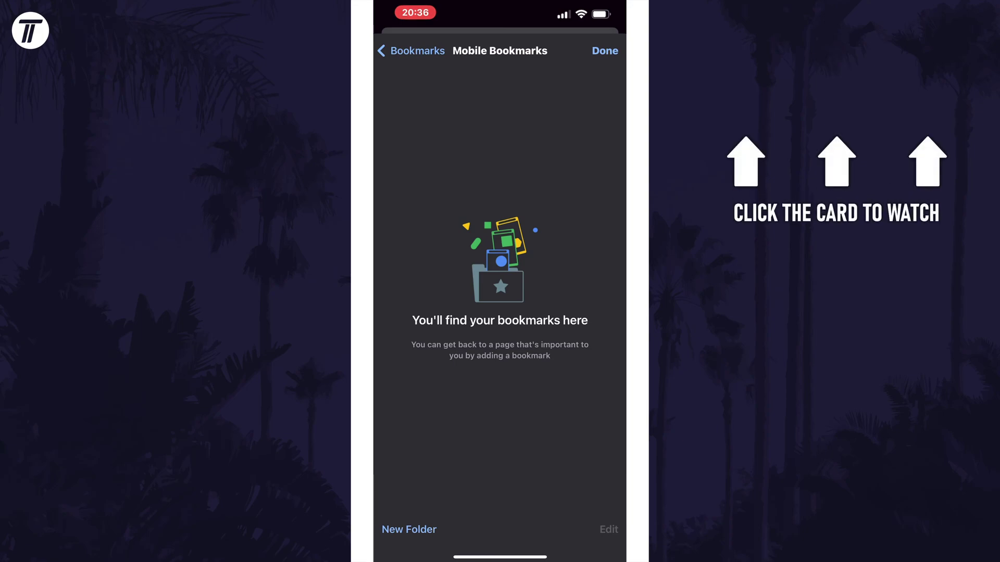
- Dismiss the Bookmarks sheet with Done to return to the Tropical Tech YouTube page
left_click(604, 50)
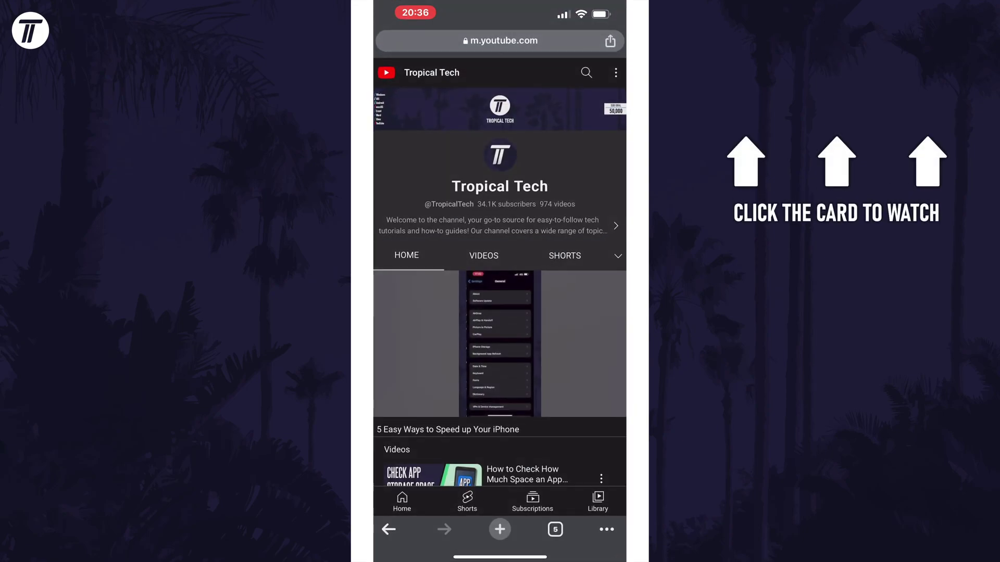